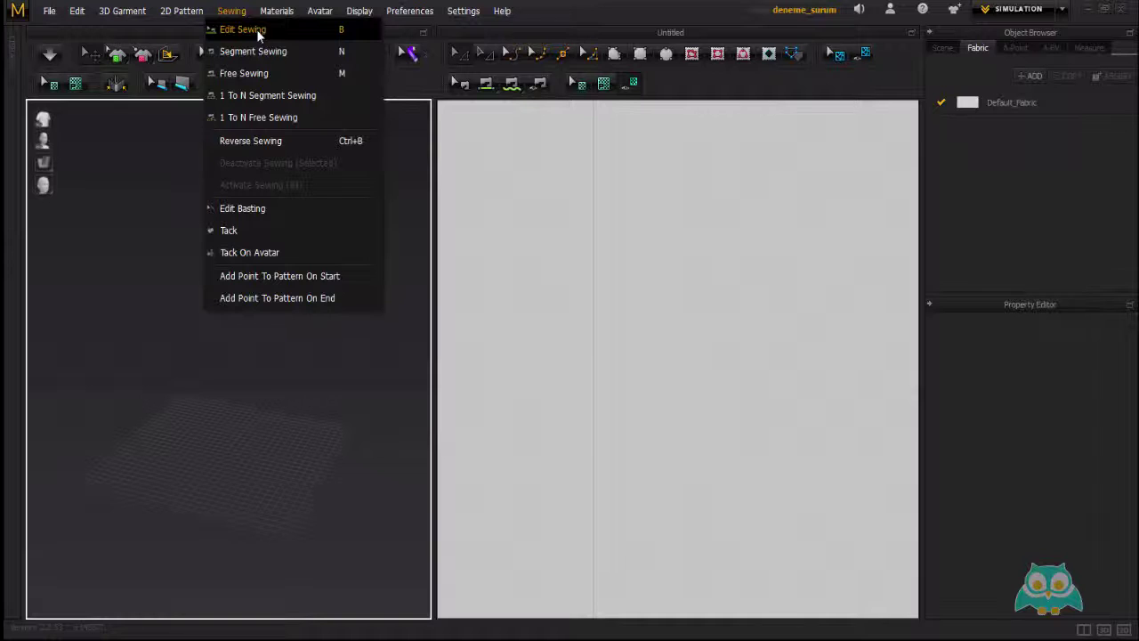
Open the project file Edit_sewing from the 33-Edit_sewing folder without saving the current file.
mouse_move(49, 11)
mouse_move(114, 58)
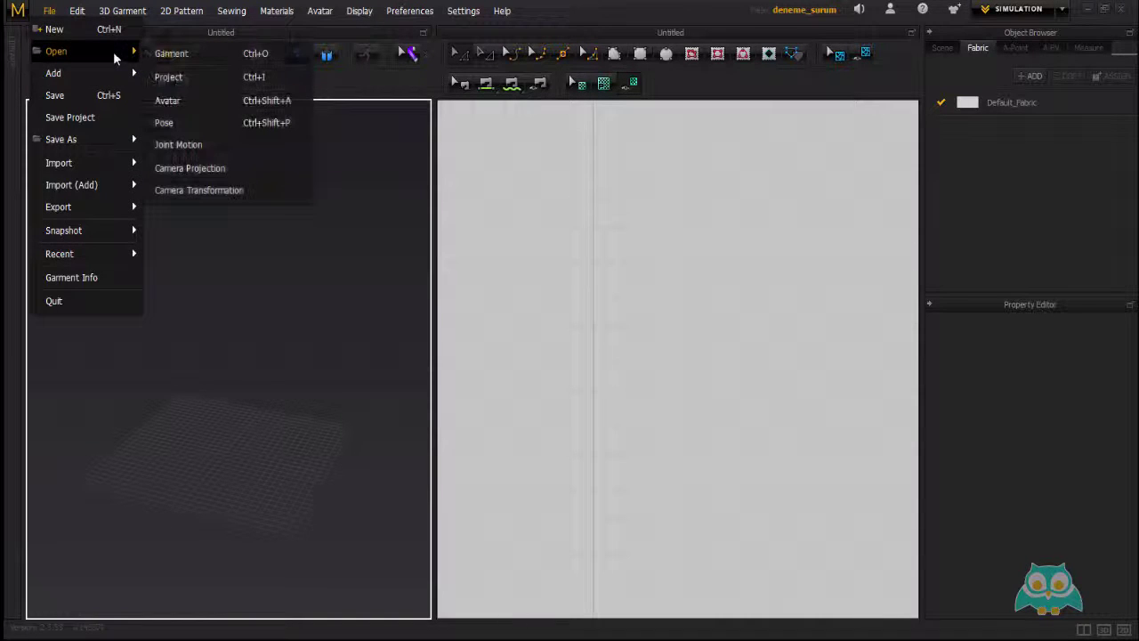
left_click(186, 80)
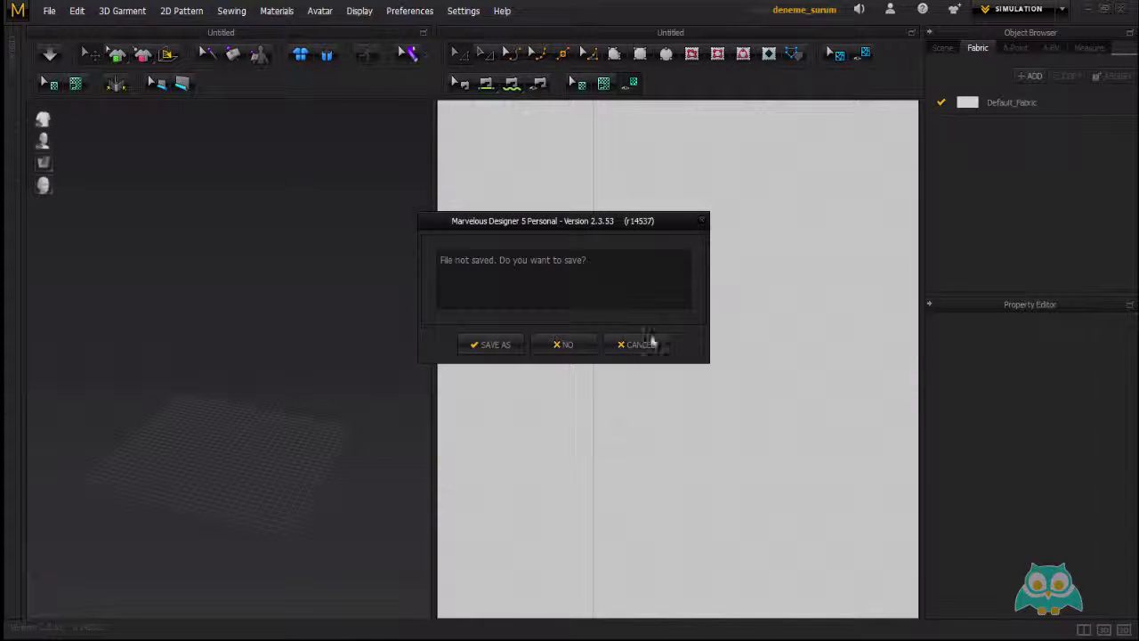
left_click(564, 345)
left_click(287, 33)
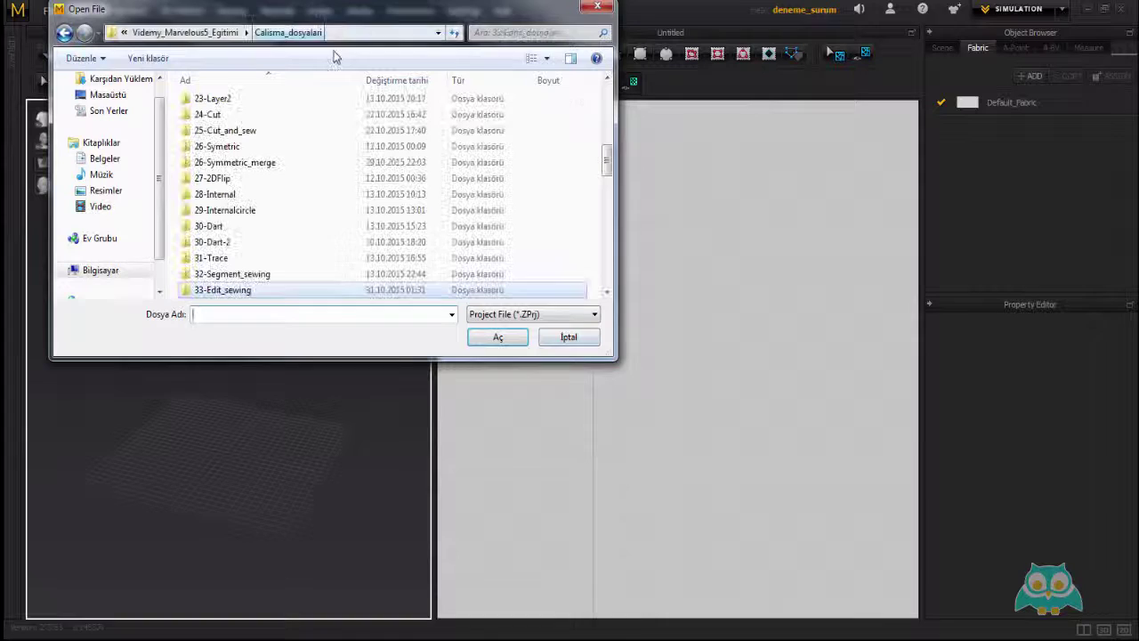
double_click(270, 290)
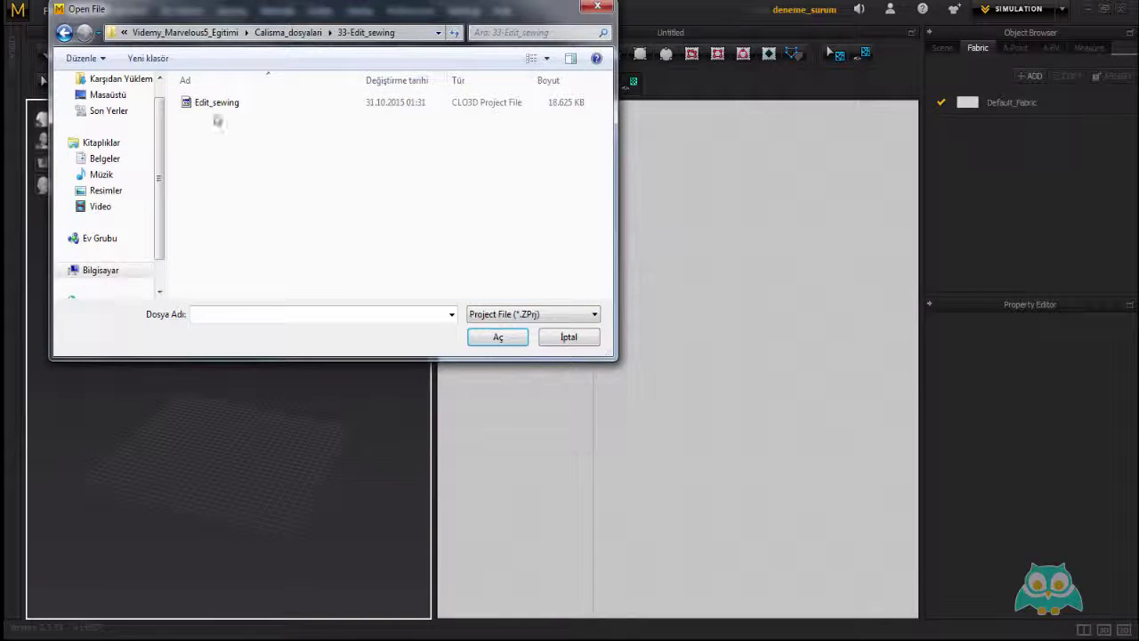
left_click(217, 103)
left_click(498, 338)
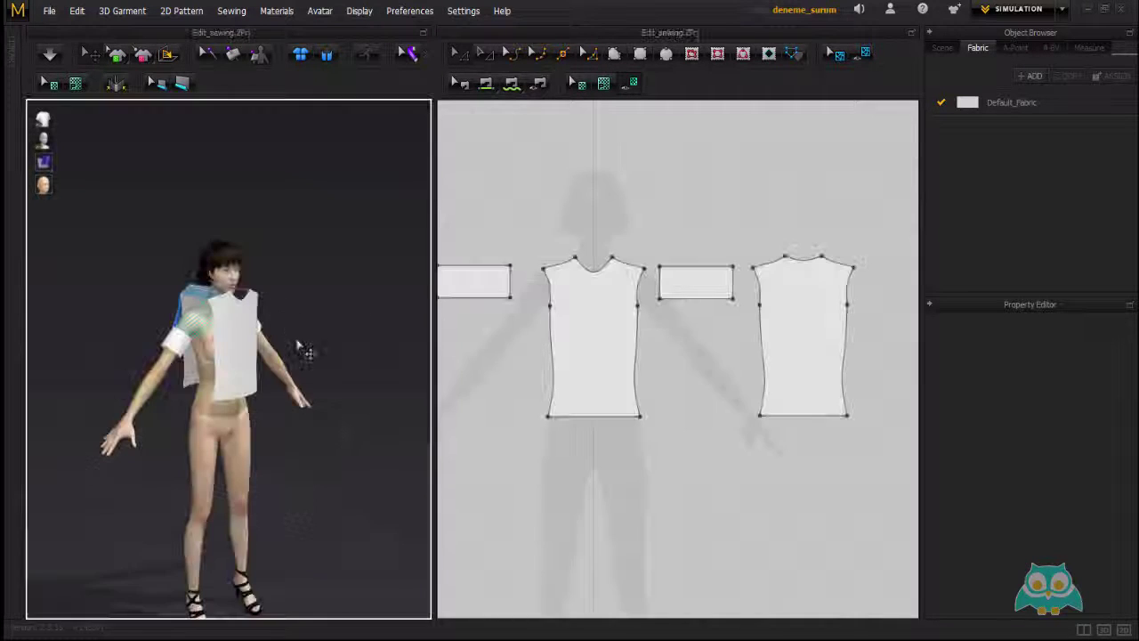
Examine the shirt pieces and their sewing lines around the avatar from several angles in the 3D view.
mouse_move(260, 338)
right_mouse_down()
mouse_move(290, 342)
mouse_move(279, 338)
right_mouse_up()
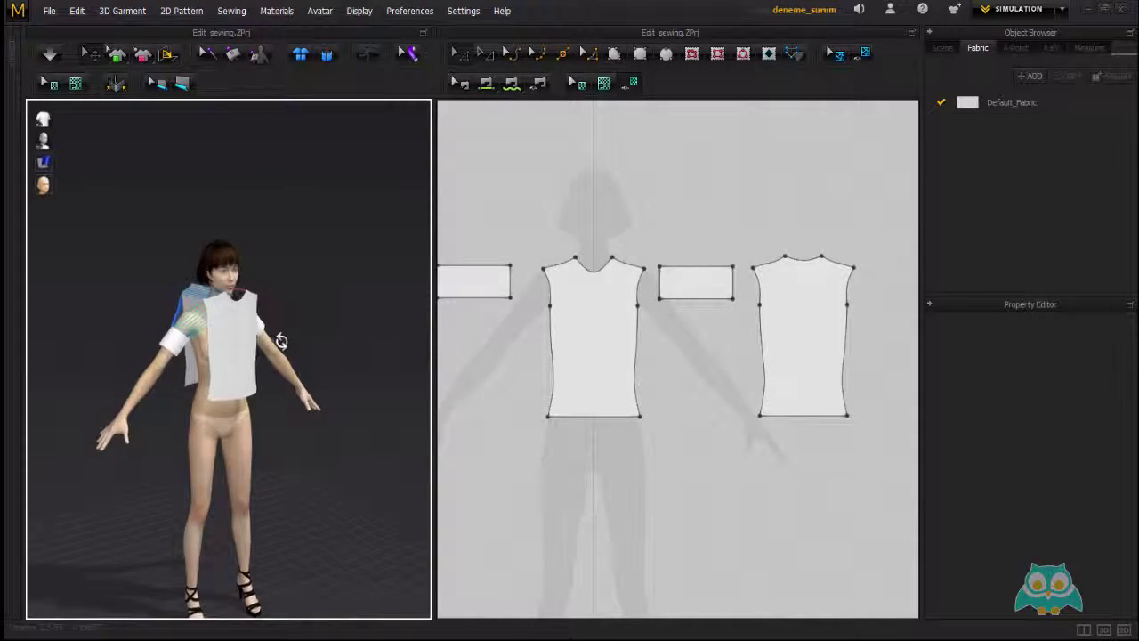
middle_click_drag(270, 351, 278, 315)
right_click_drag(262, 309, 210, 328)
scroll(259, 287, "up", 3)
right_click_drag(261, 287, 219, 288)
middle_click_drag(233, 275, 214, 342)
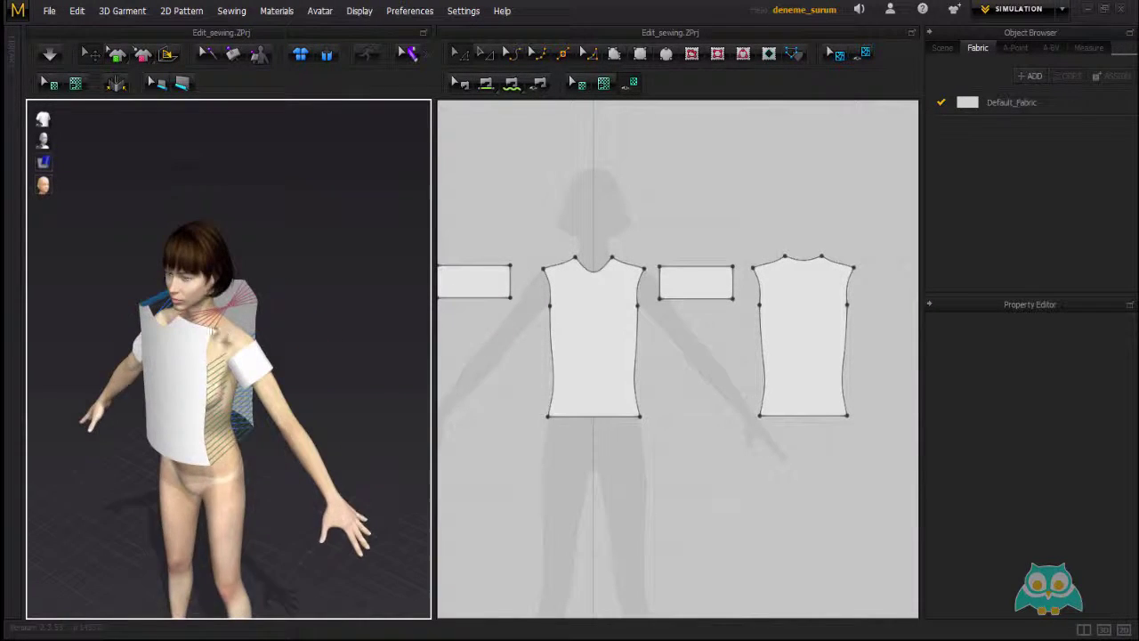
scroll(213, 334, "up", 2)
mouse_move(252, 322)
right_mouse_down()
mouse_move(203, 311)
mouse_move(242, 326)
right_mouse_up()
scroll(242, 326, "up", 3)
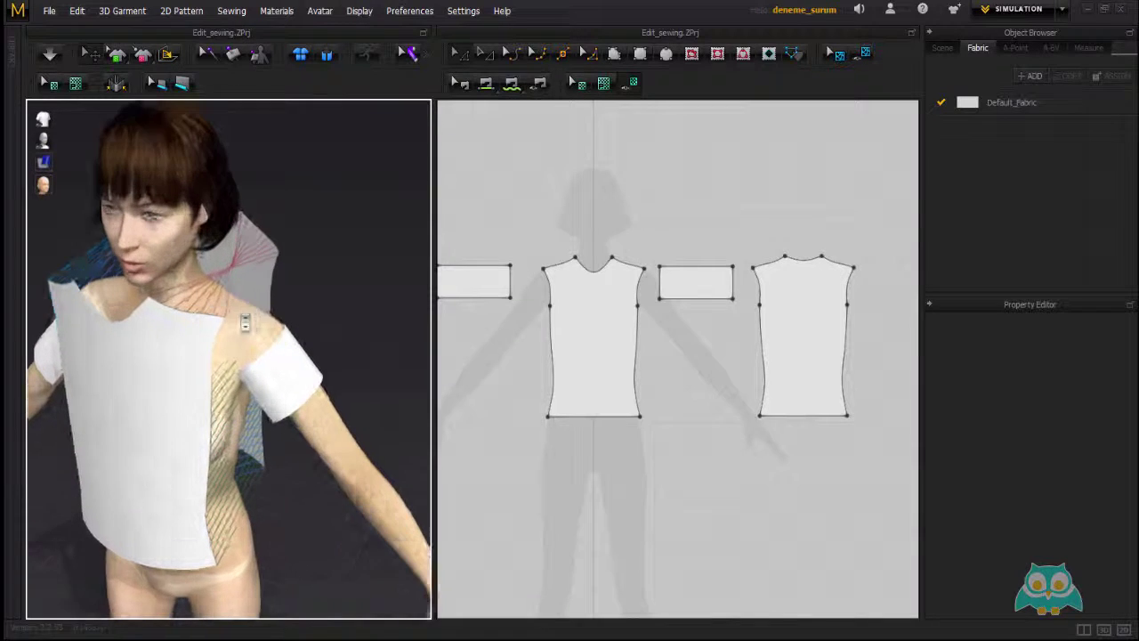
scroll(224, 285, "down", 3)
right_click_drag(318, 237, 195, 233)
scroll(194, 235, "up", 2)
middle_click_drag(179, 200, 196, 233)
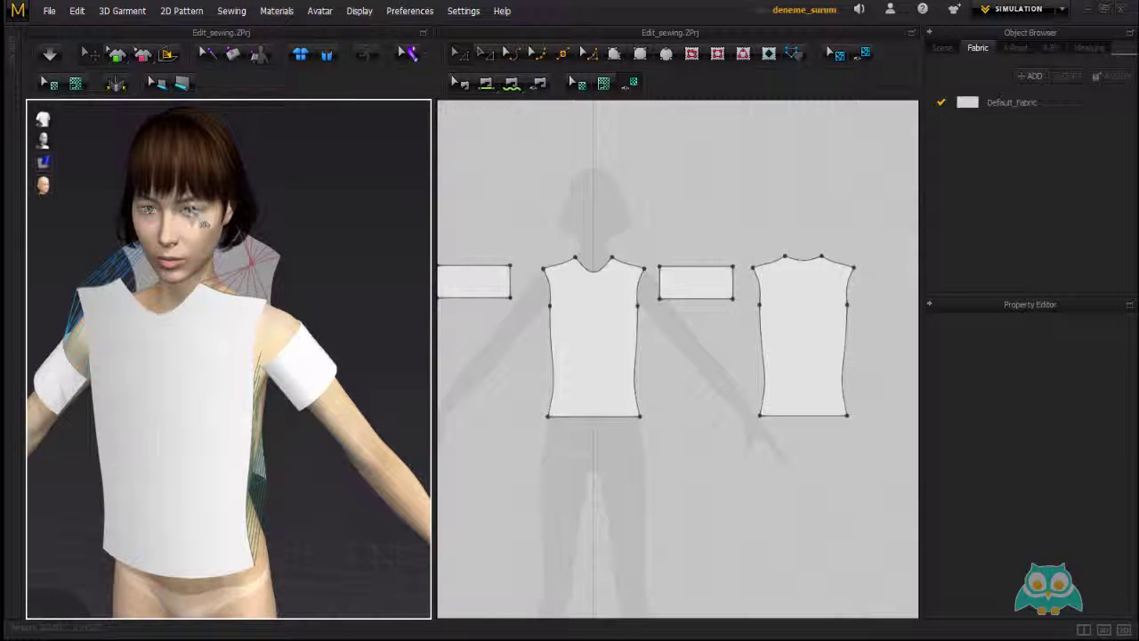
Hide the avatar so that only the garment pieces remain displayed.
left_click(189, 233)
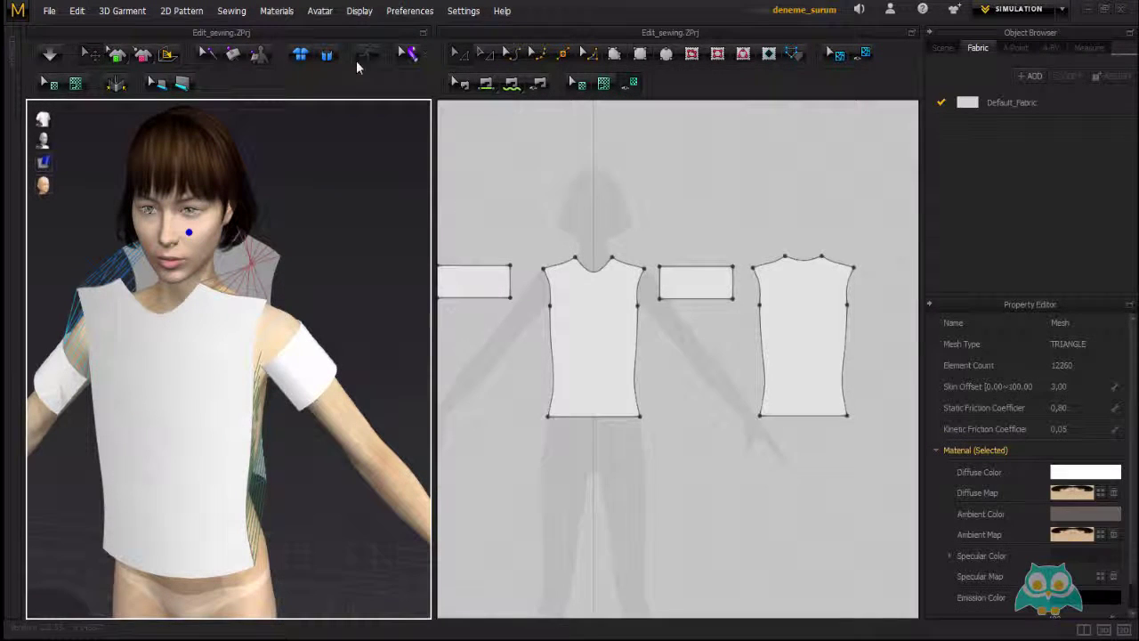
left_click(360, 11)
mouse_move(496, 123)
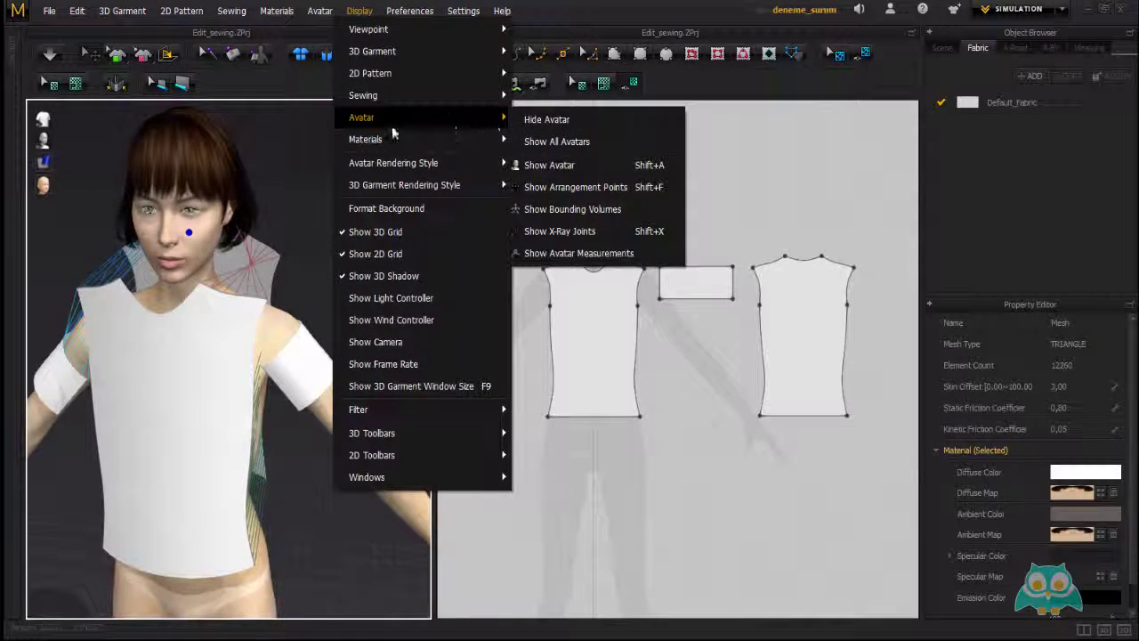
left_click(551, 119)
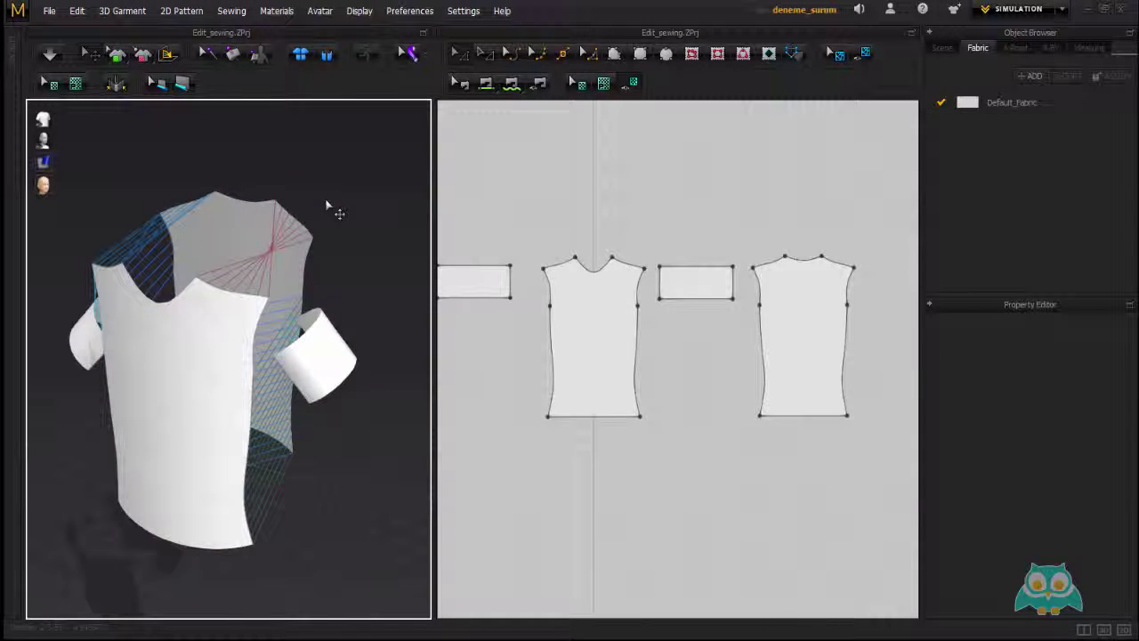
Inspect how the shoulder, side and sleeve sewing lines connect the front, back and sleeve pieces in 3D.
middle_click_drag(561, 269, 582, 283)
scroll(582, 283, "down", 1)
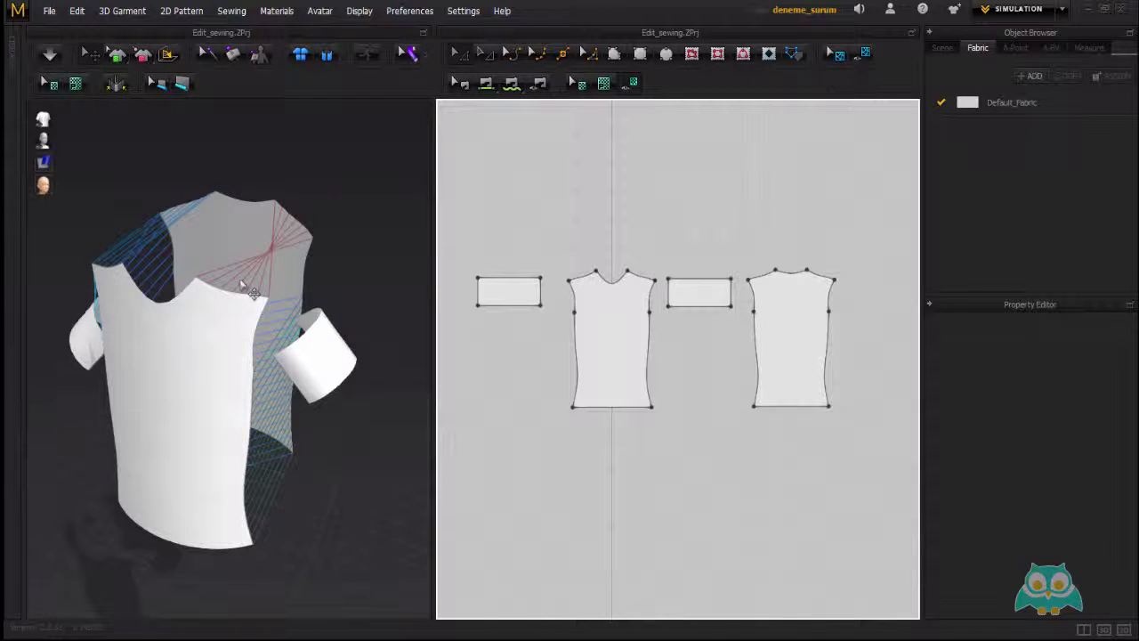
right_click_drag(240, 283, 264, 274)
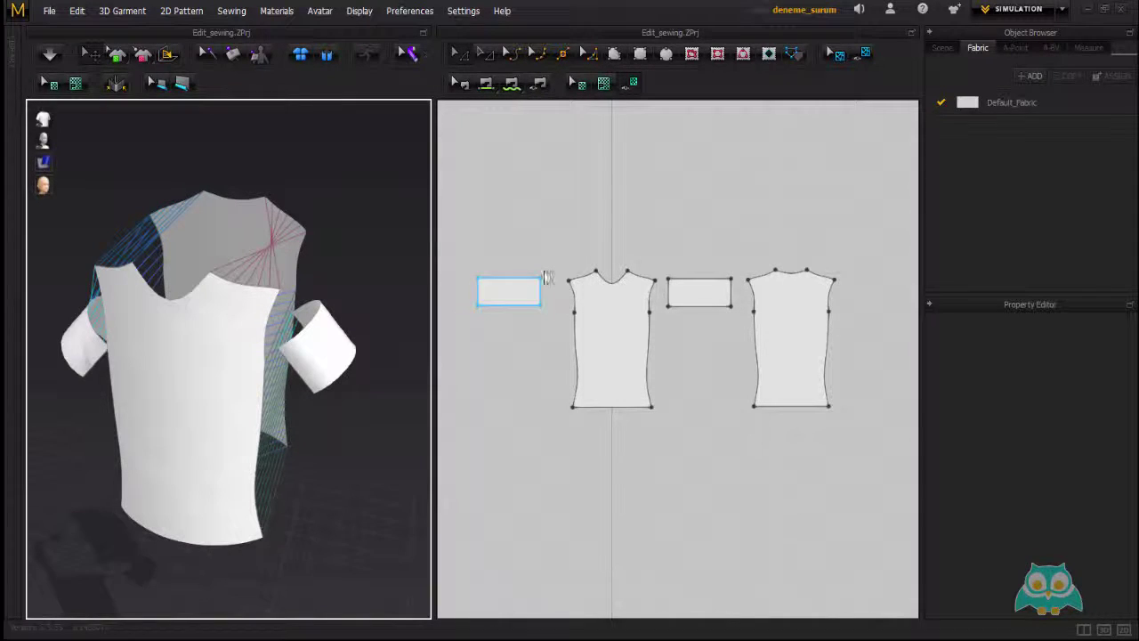
right_click_drag(302, 271, 279, 243)
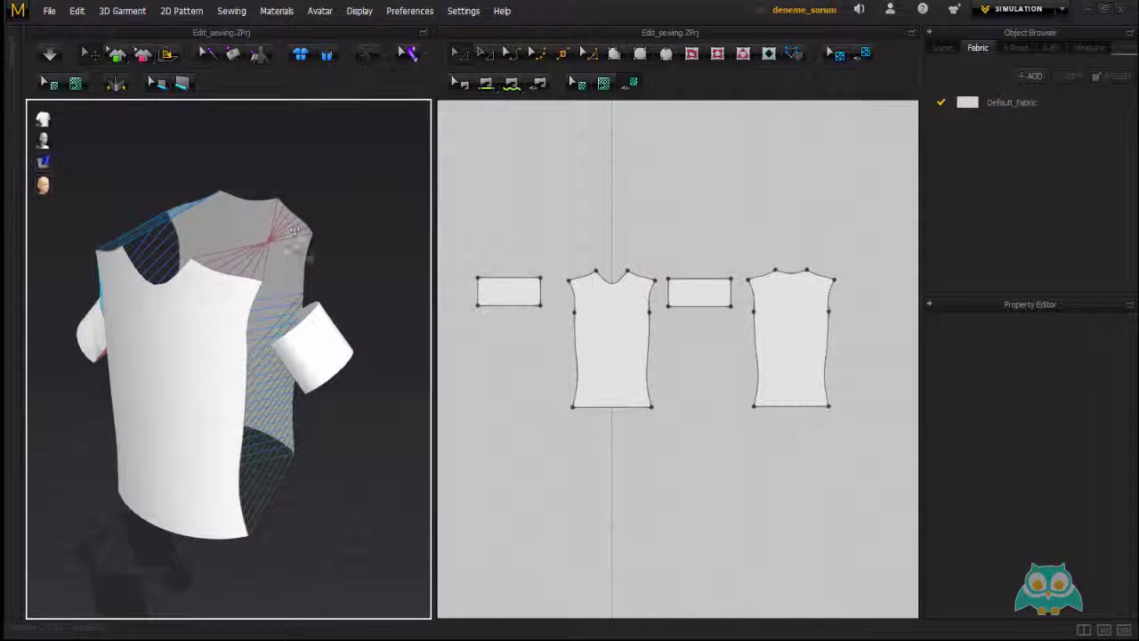
right_click_drag(192, 302, 249, 458)
right_click_drag(227, 358, 150, 363)
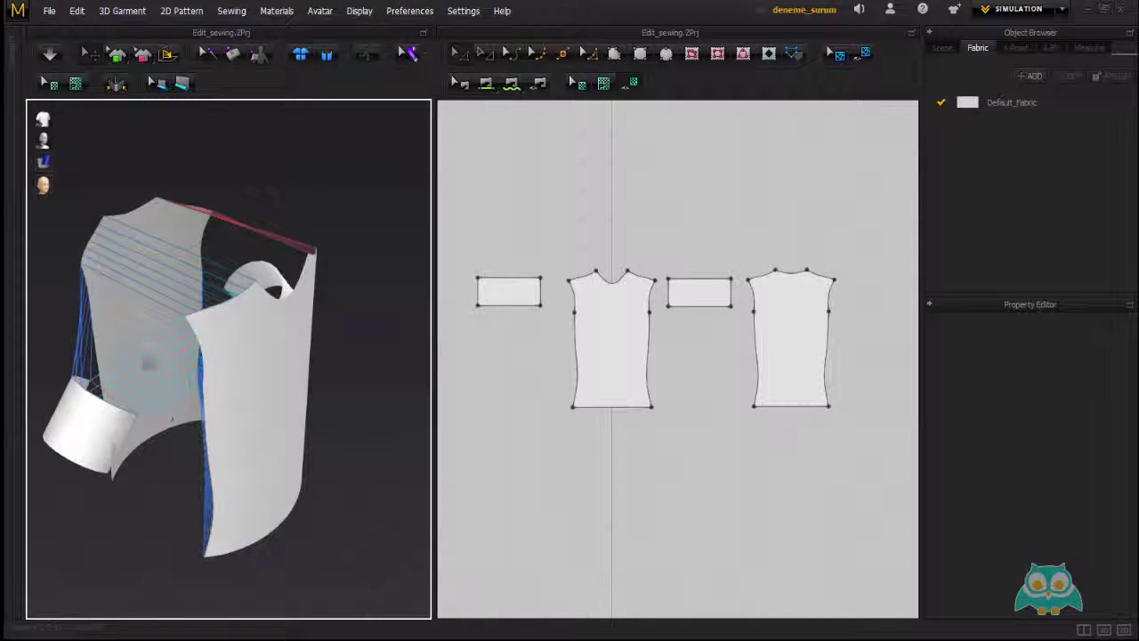
right_click_drag(204, 436, 122, 303)
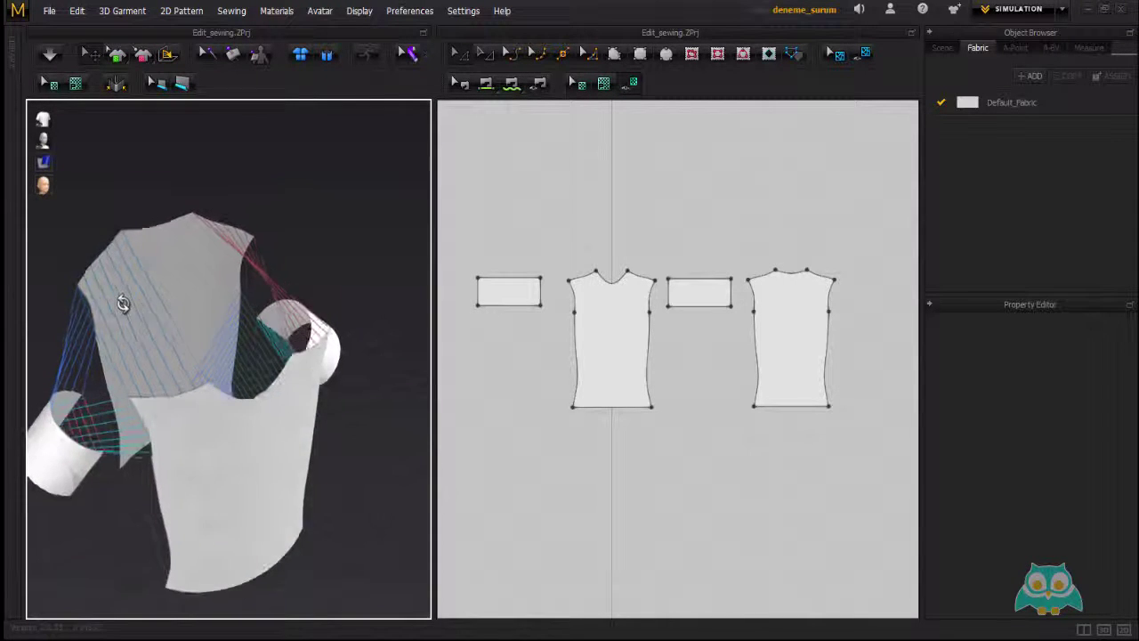
scroll(178, 333, "down", 2)
right_click_drag(178, 334, 258, 313)
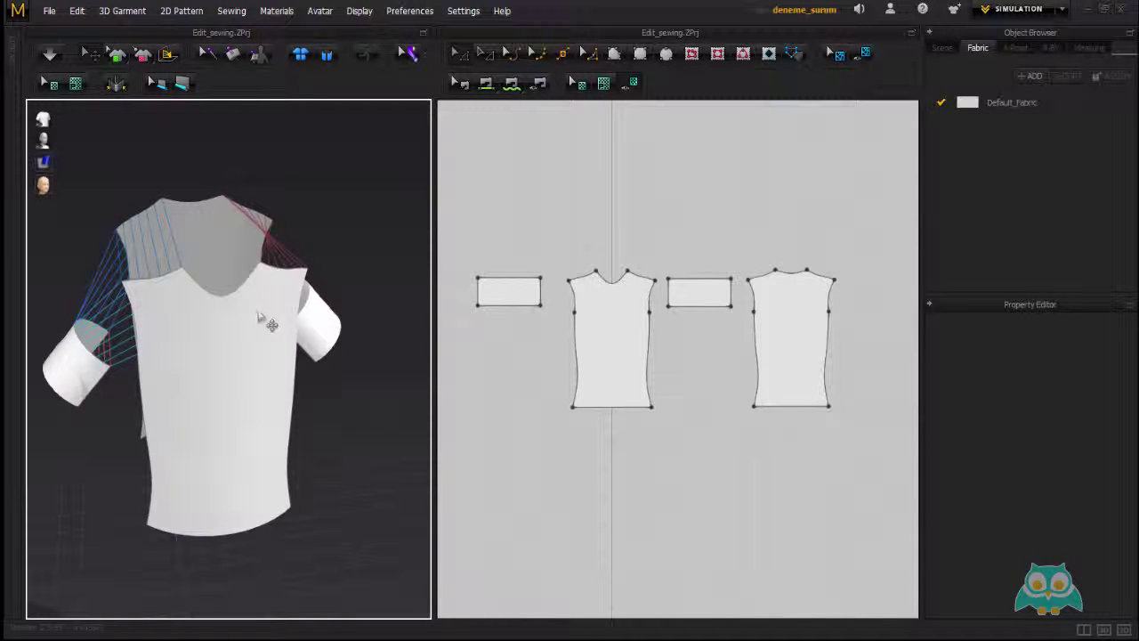
With Edit Sewing, delete the seam on the front pattern's left side edge below the armhole.
left_click(231, 11)
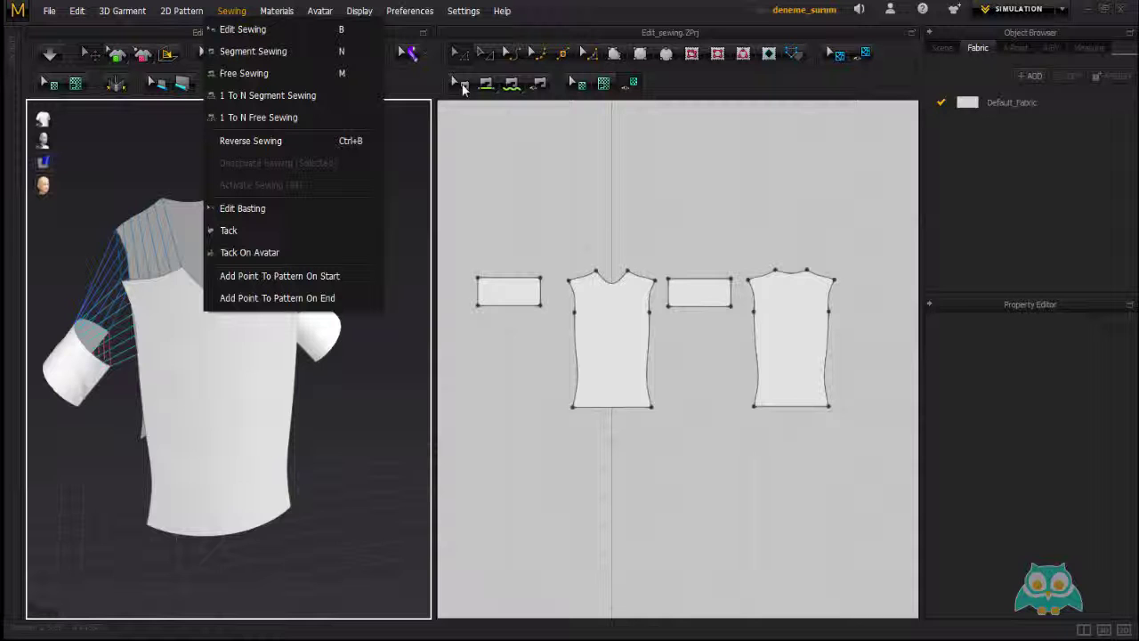
left_click(261, 33)
right_click_drag(350, 313, 462, 349)
right_click_drag(387, 354, 521, 353)
scroll(598, 341, "up", 3)
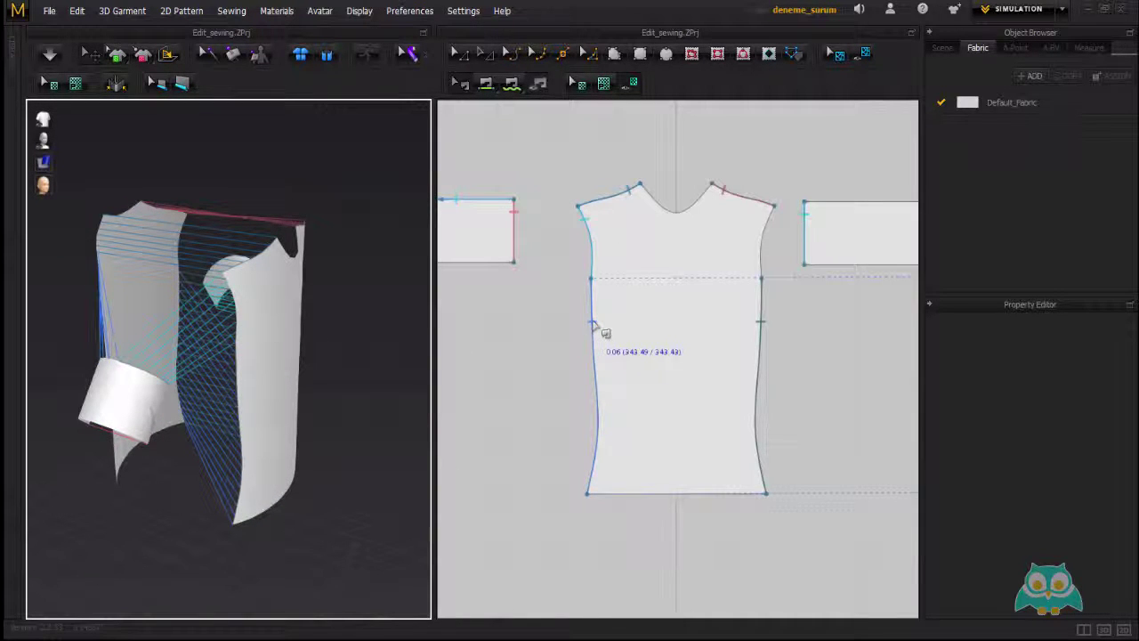
left_click(593, 328)
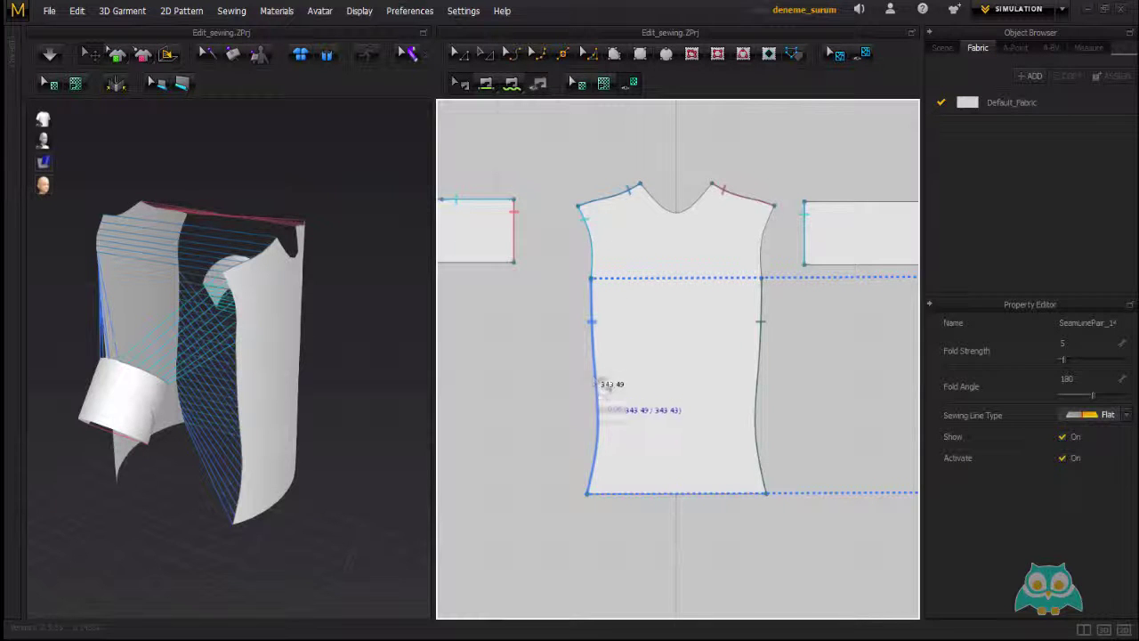
right_click_drag(271, 322, 133, 356)
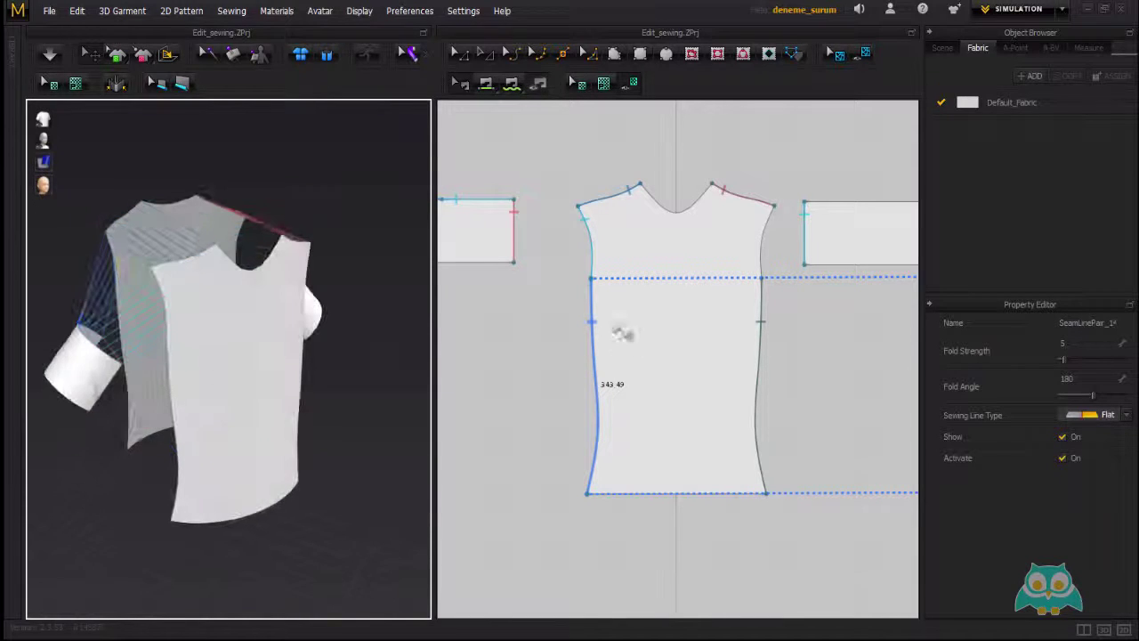
right_click_drag(242, 413, 317, 384)
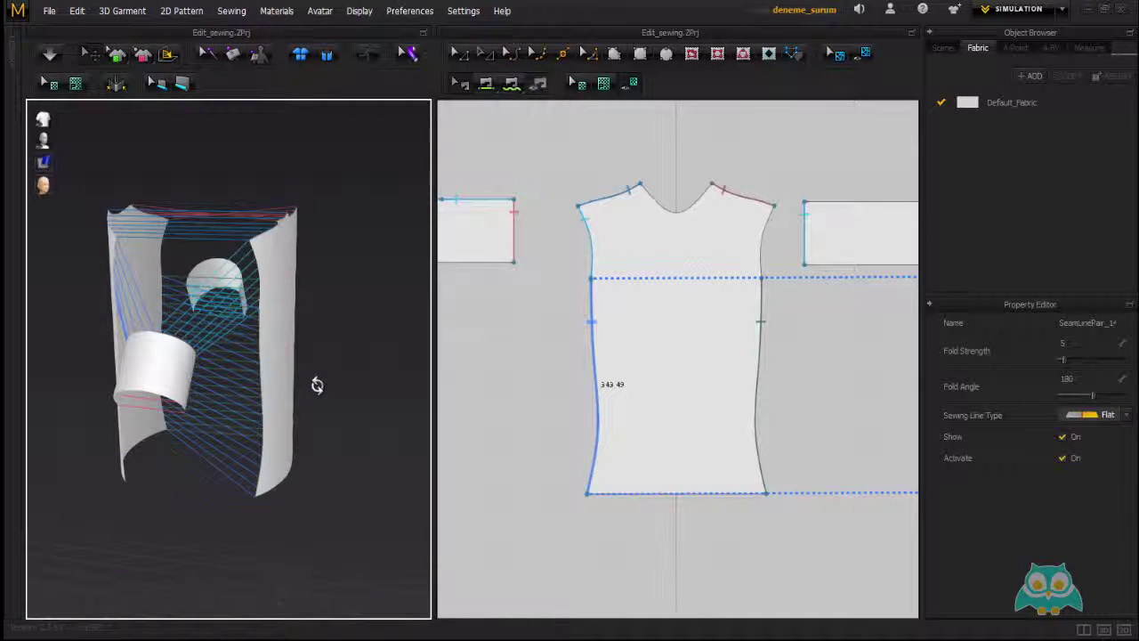
key("Delete")
Use Segment Sewing to join the front pattern's left side edge to the back pattern's right side edge, without crossing the seam direction.
middle_click_drag(712, 359, 610, 337)
scroll(626, 359, "up", 4)
scroll(610, 337, "down", 2)
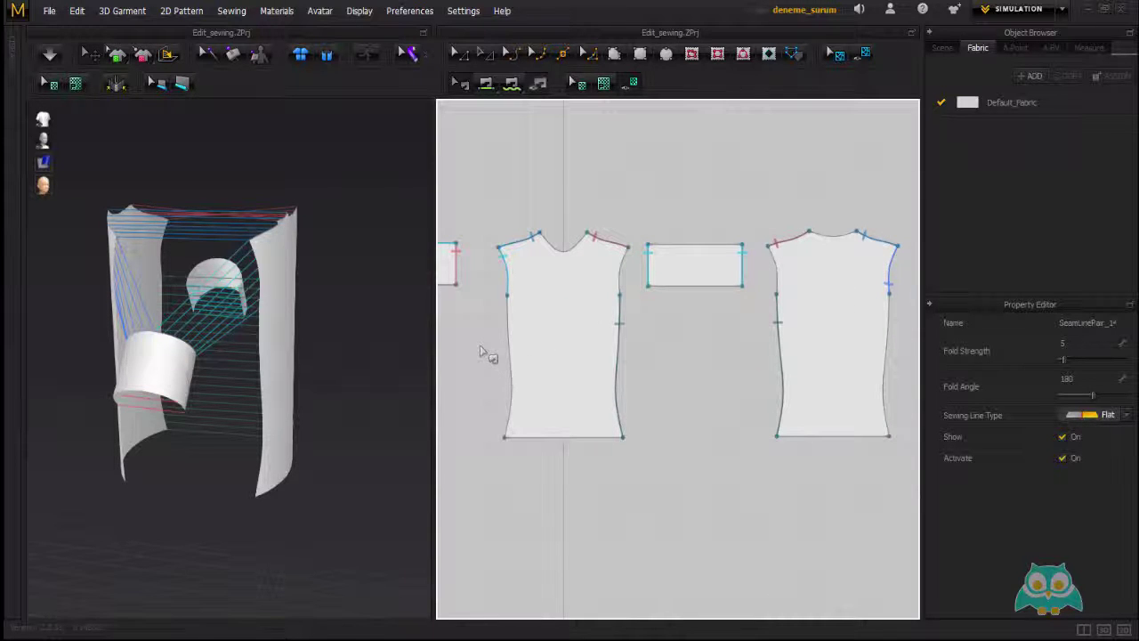
left_click(231, 11)
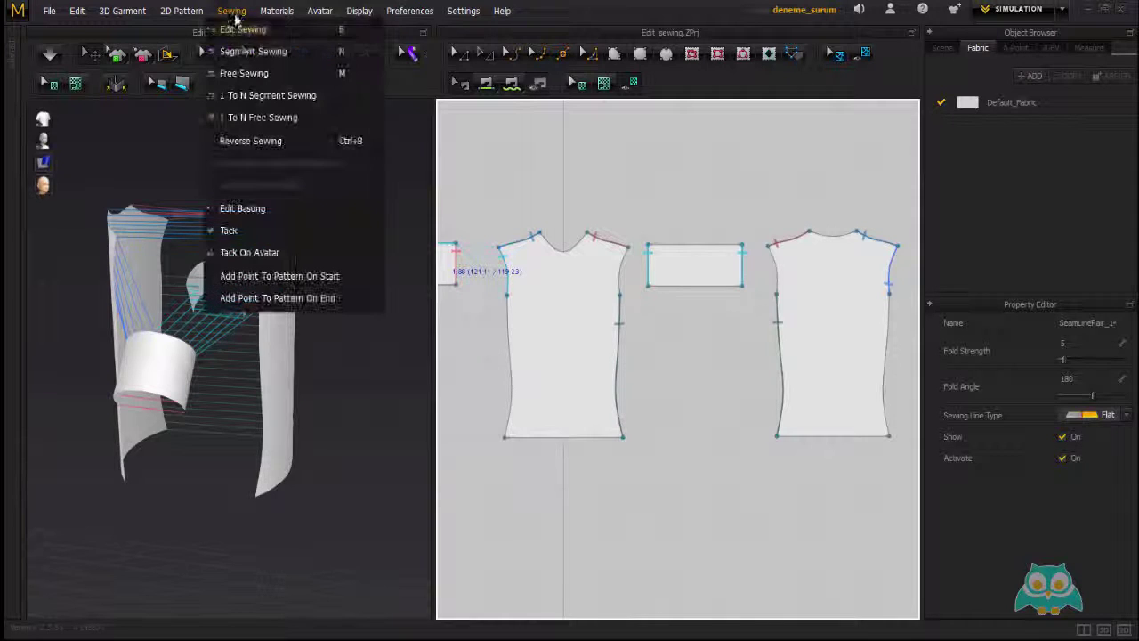
left_click(264, 51)
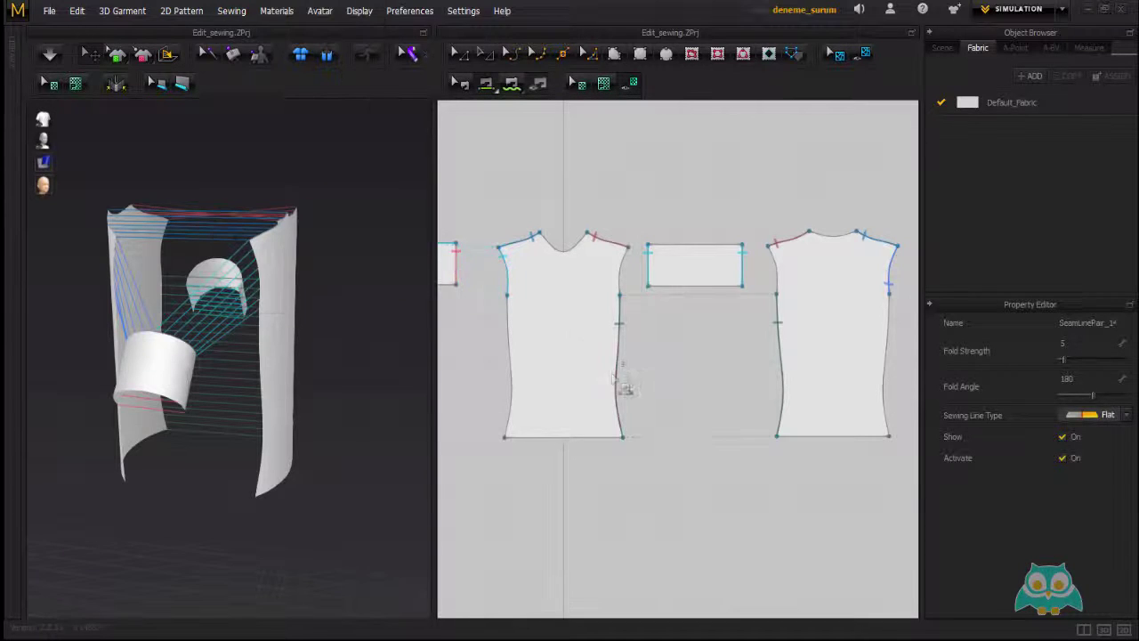
scroll(504, 325, "up", 3)
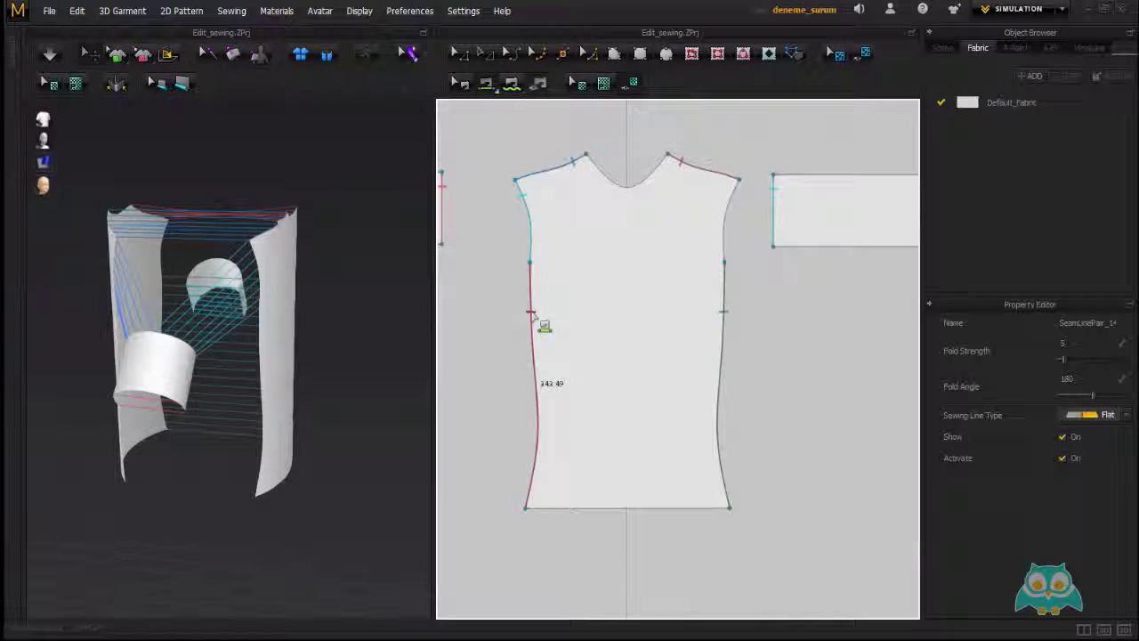
scroll(532, 316, "down", 3)
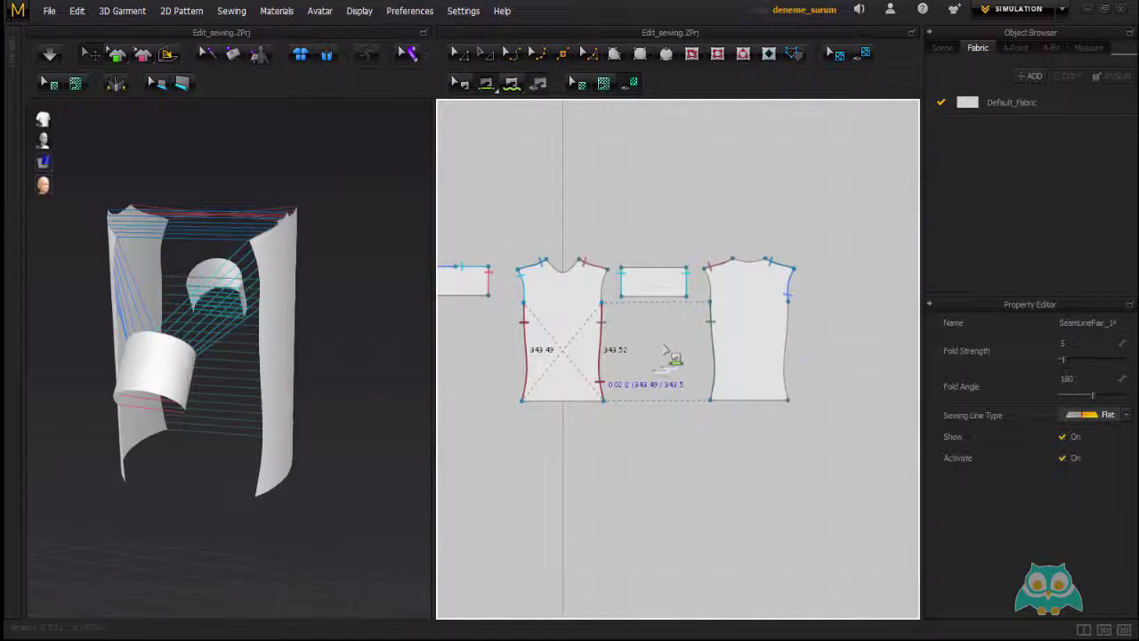
left_click(523, 330)
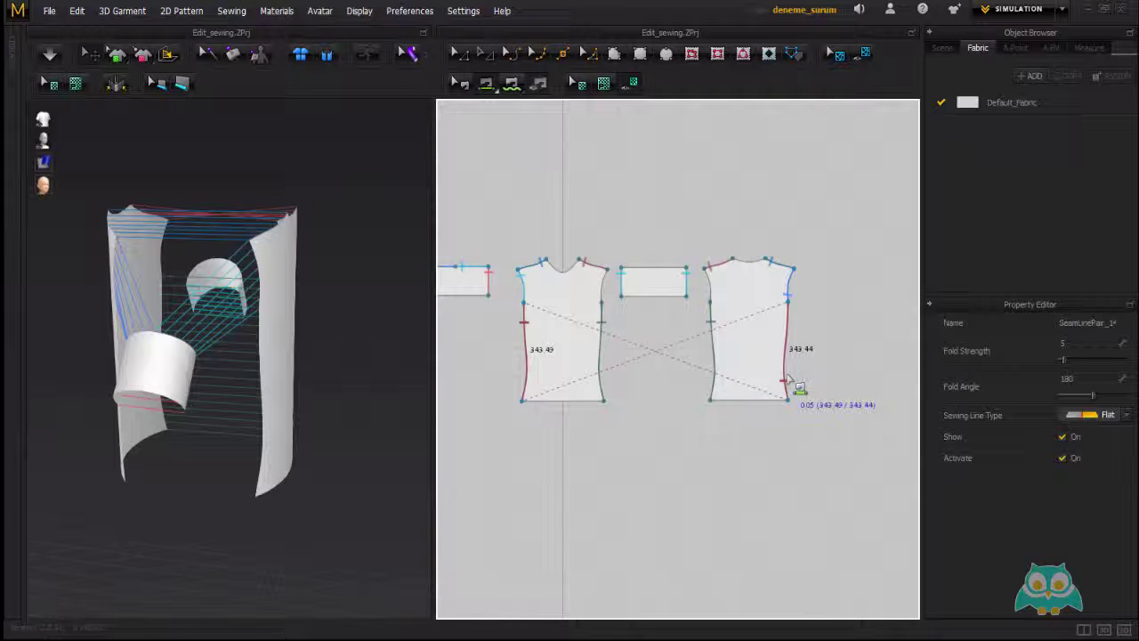
left_click(787, 336)
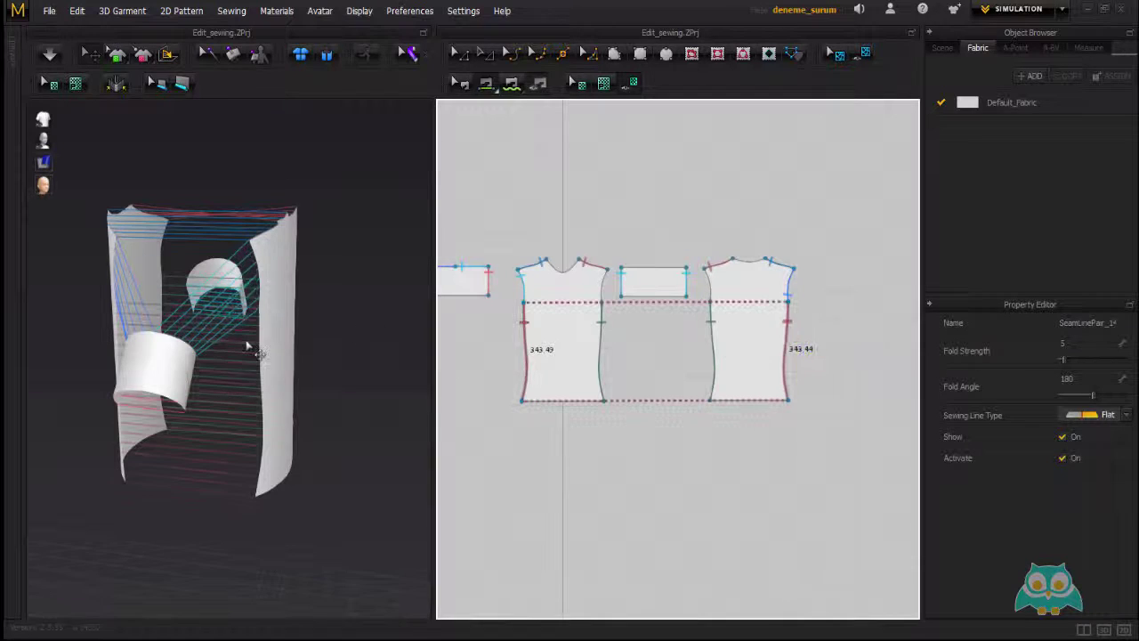
right_click_drag(249, 347, 178, 267)
right_click_drag(124, 407, 274, 269)
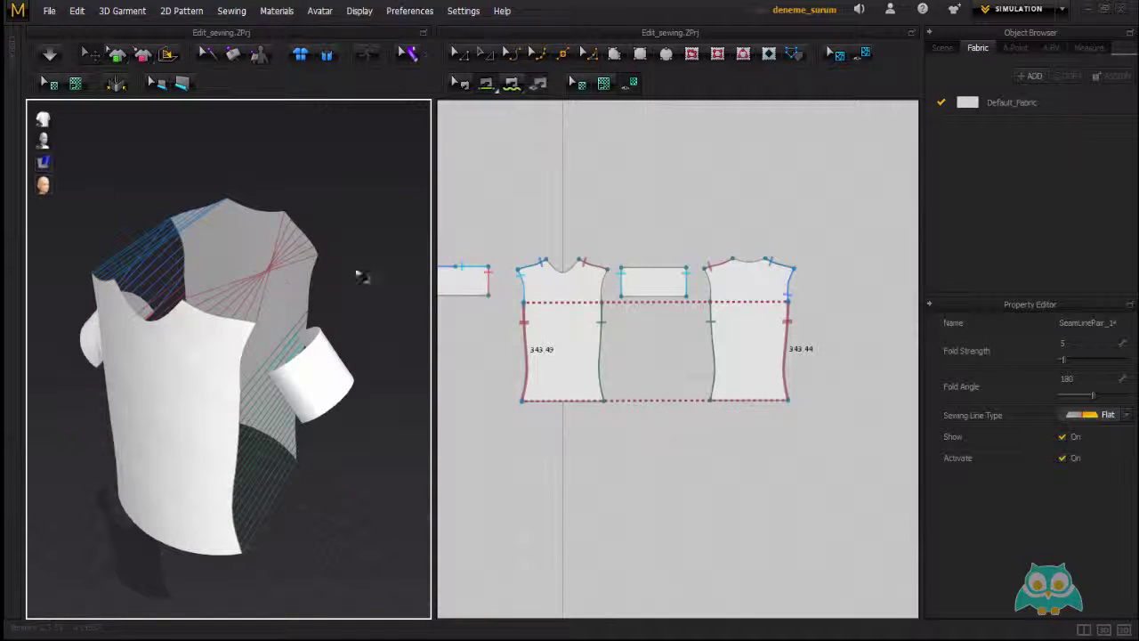
With Edit Sewing, reverse the crossed seam between the front pattern's right shoulder edge and the back pattern's left shoulder edge.
left_click(232, 12)
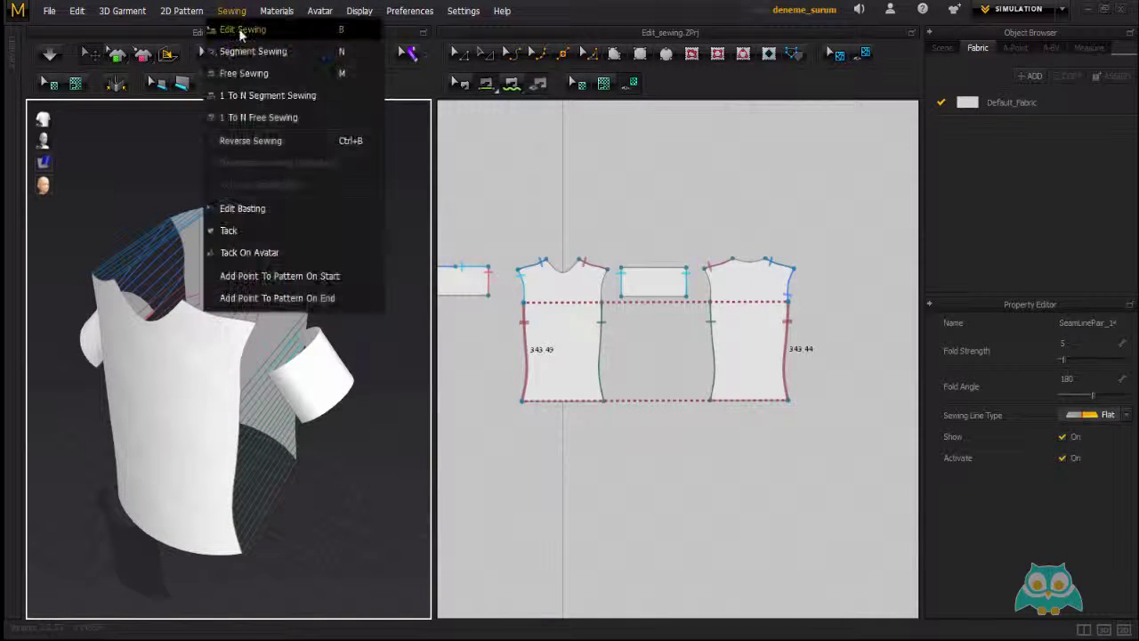
left_click(242, 30)
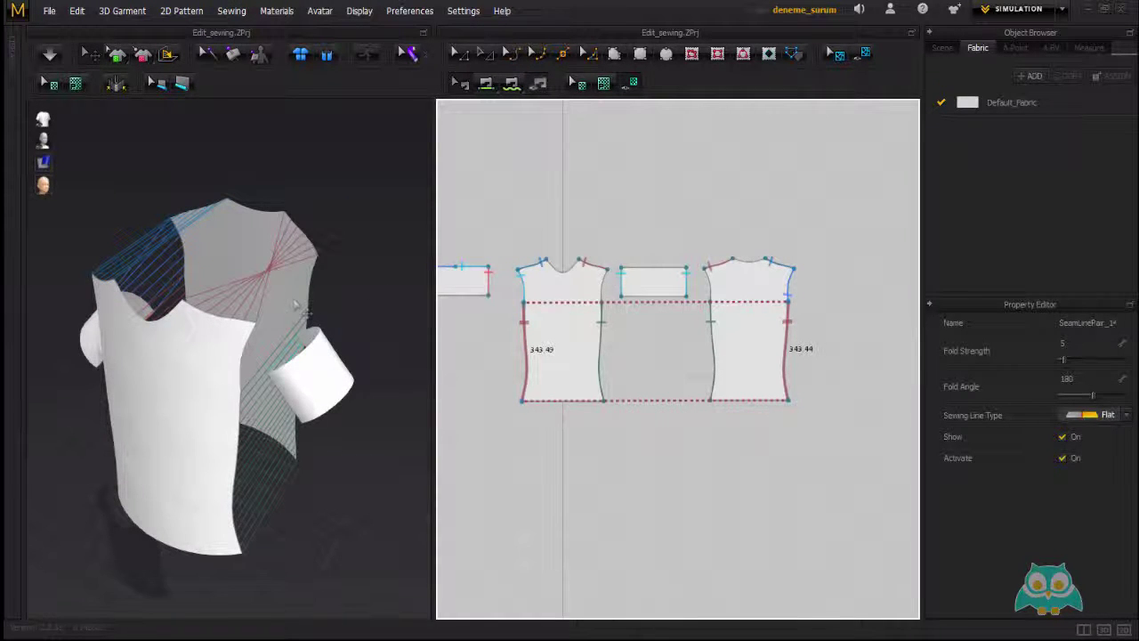
key("2")
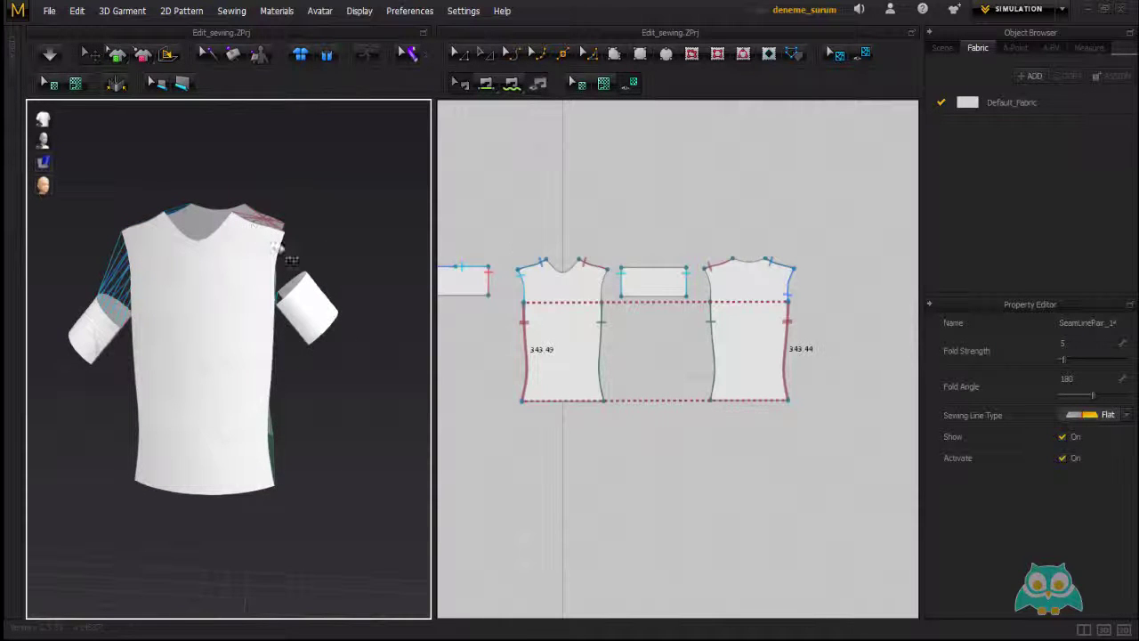
scroll(591, 279, "up", 3)
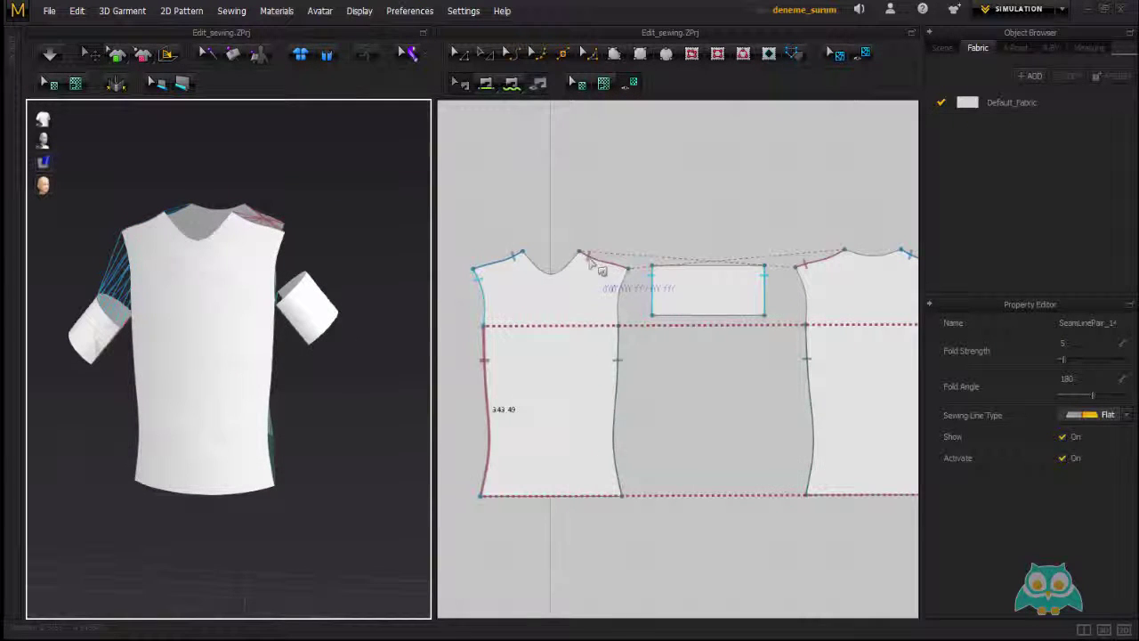
scroll(591, 262, "up", 3)
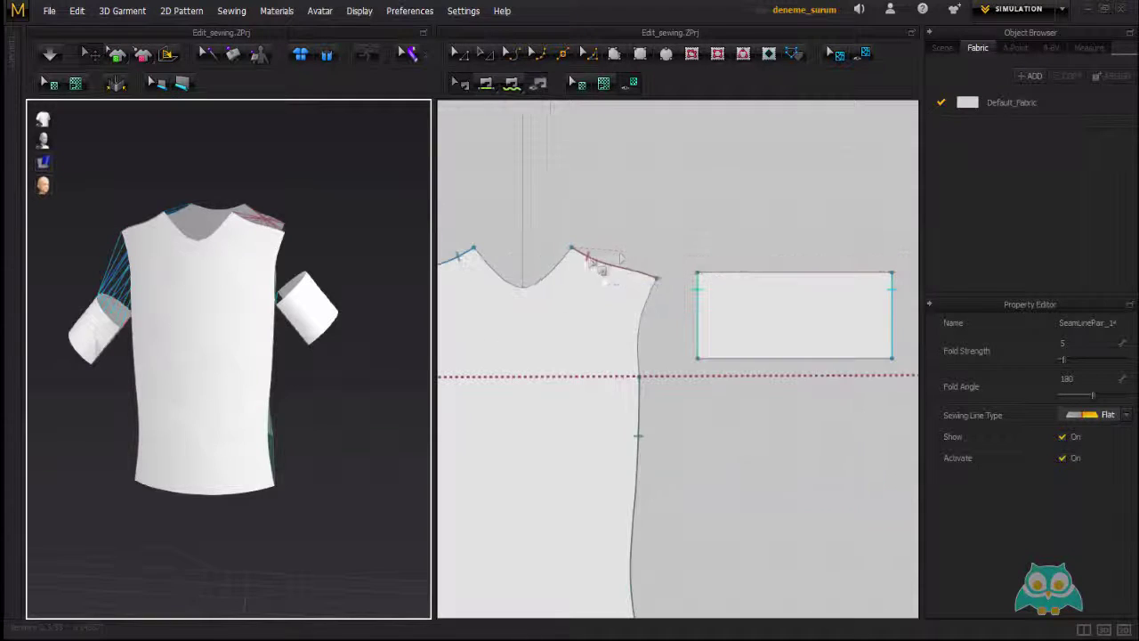
middle_click_drag(644, 279, 561, 278)
scroll(599, 273, "down", 2)
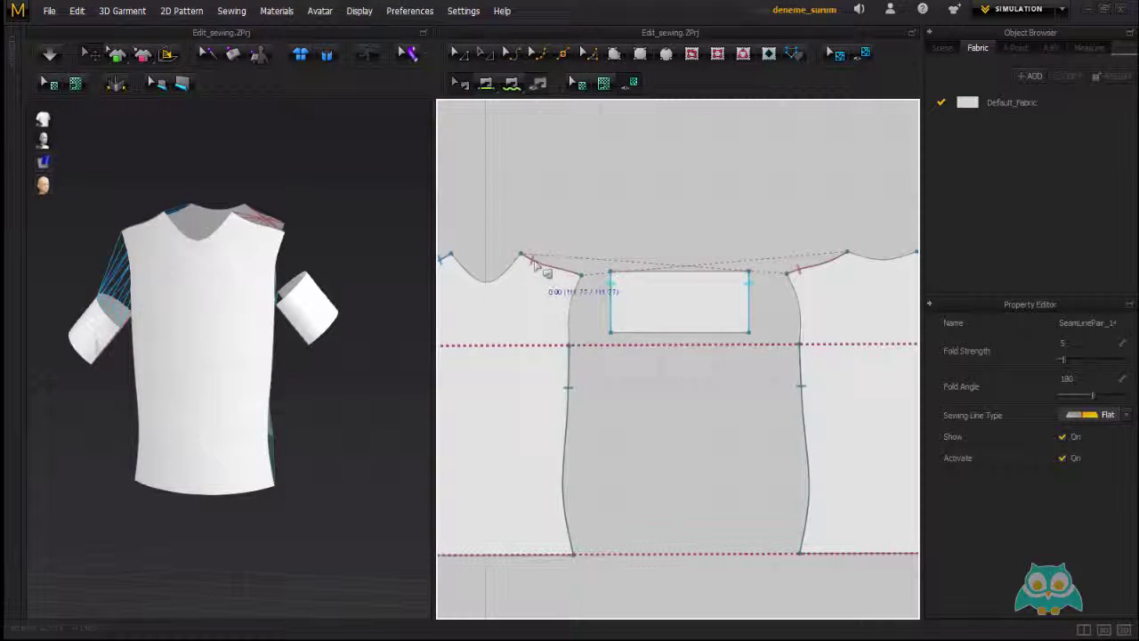
left_click(549, 271)
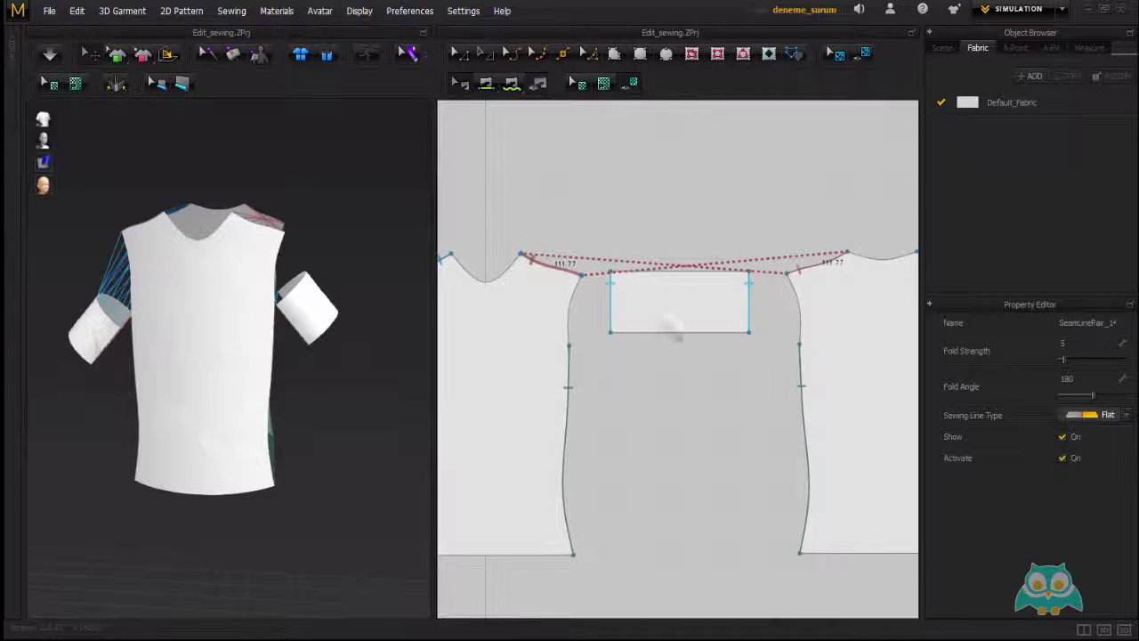
middle_click_drag(546, 315, 577, 332)
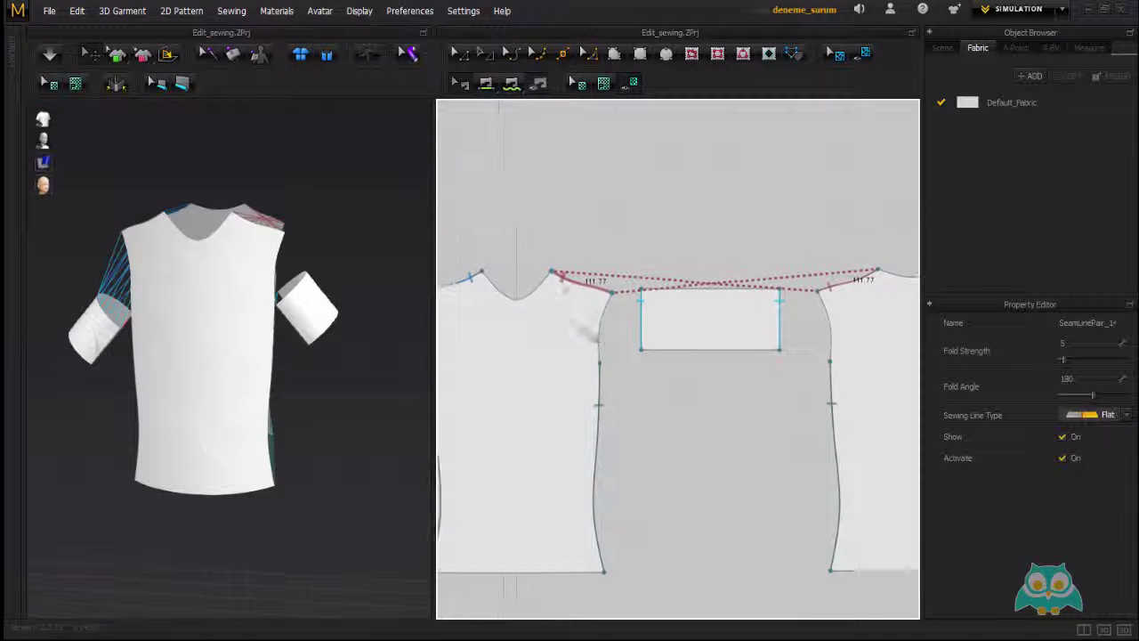
right_click(561, 277)
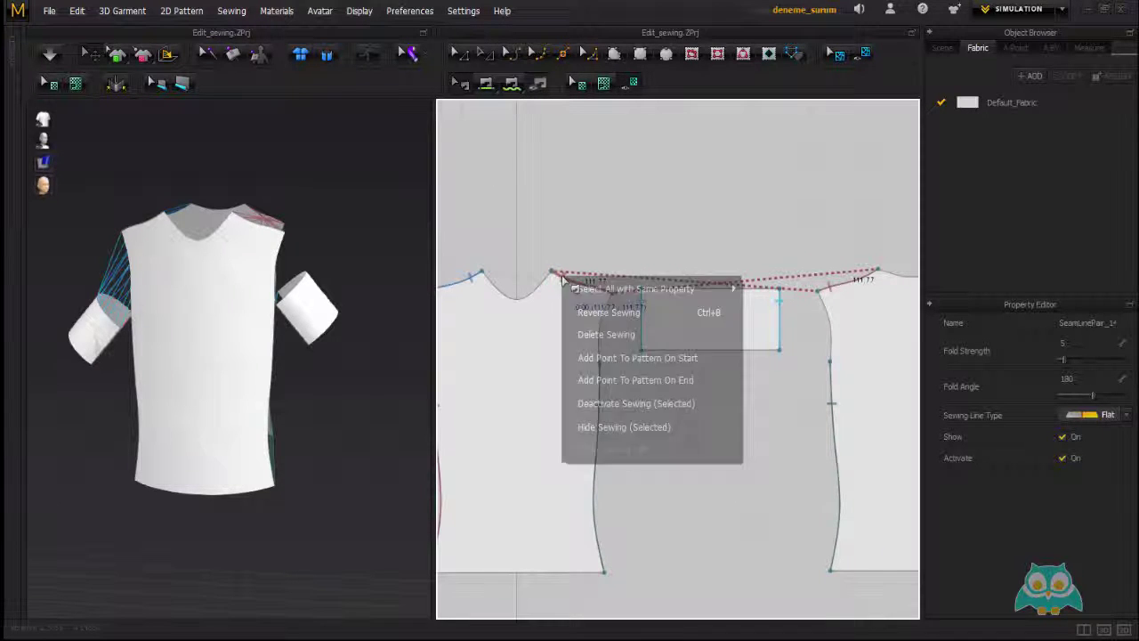
left_click(647, 318)
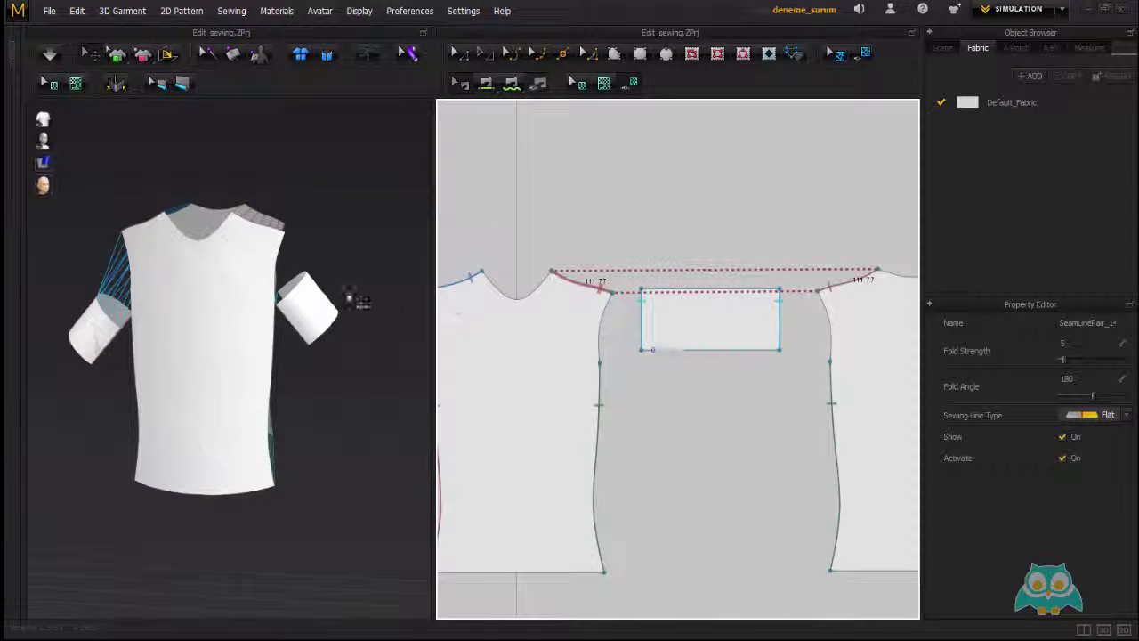
Examine the shoulder, side and sleeve sewing lines in 3D from several angles with the shoulder seam deselected.
right_click_drag(353, 300, 304, 325)
right_click_drag(173, 365, 349, 323)
right_click_drag(259, 327, 285, 294)
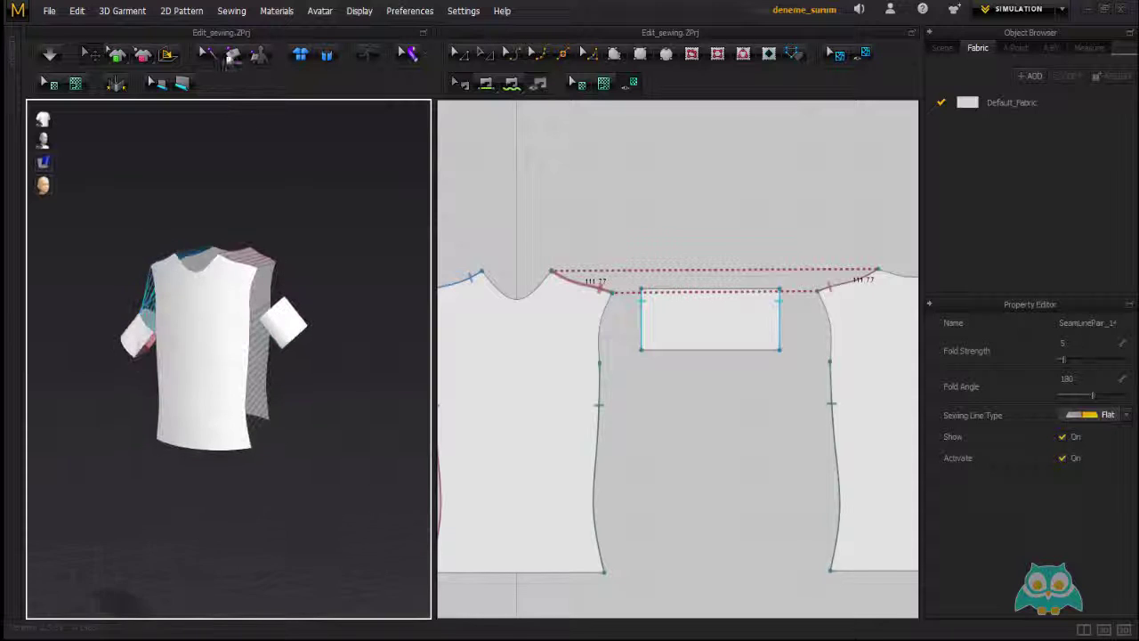
left_click(232, 14)
left_click(153, 197)
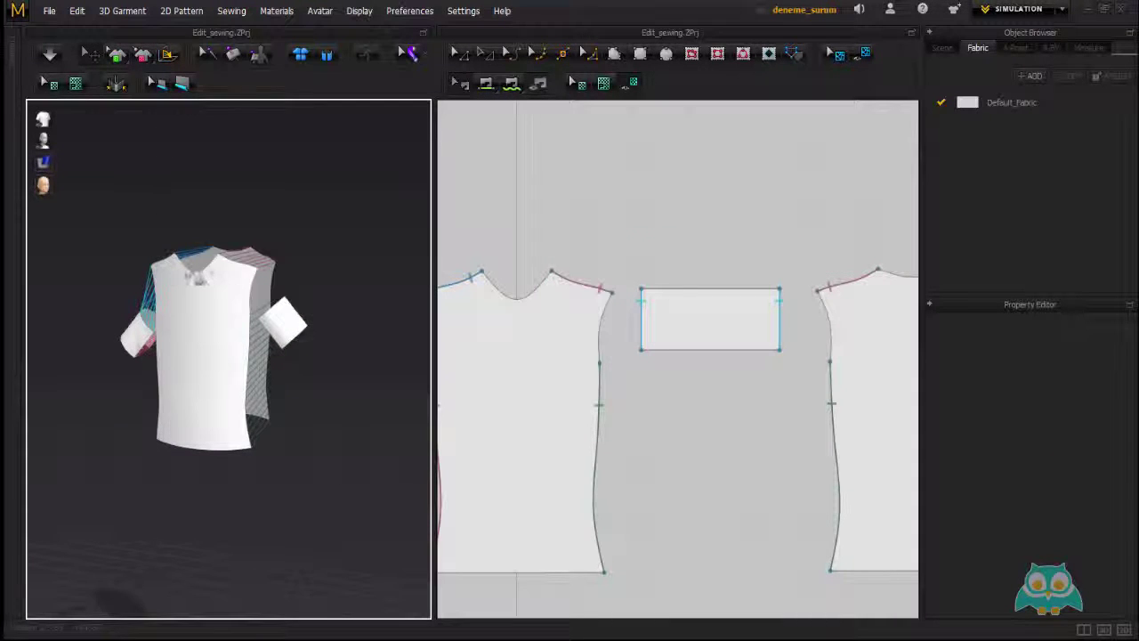
right_click_drag(197, 276, 315, 297)
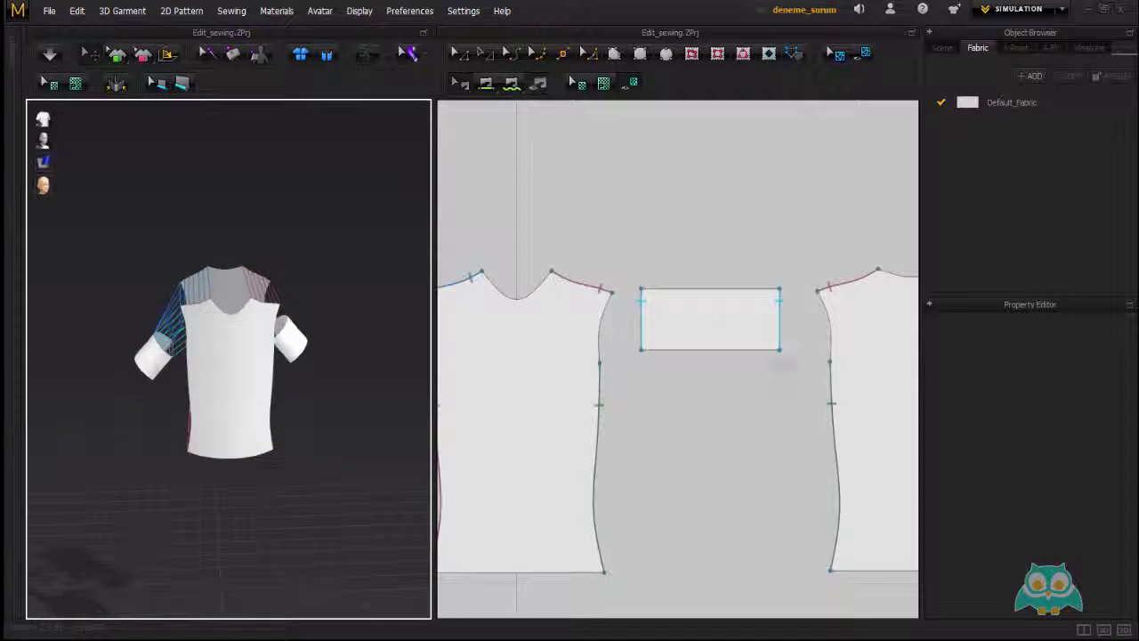